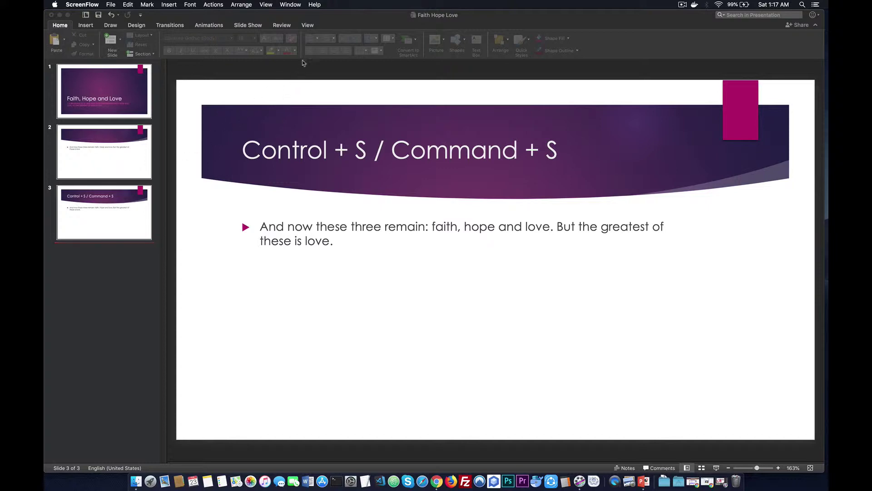
Activate PowerPoint and show the View ribbon for the Faith Hope Love deck.
left_click(308, 26)
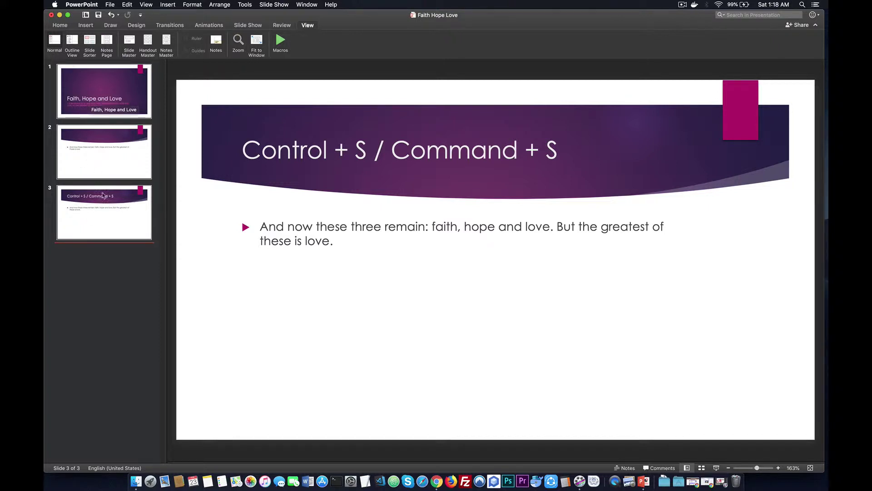
Switch to Outline View and move among slides 1–3 in the outline.
left_click(72, 50)
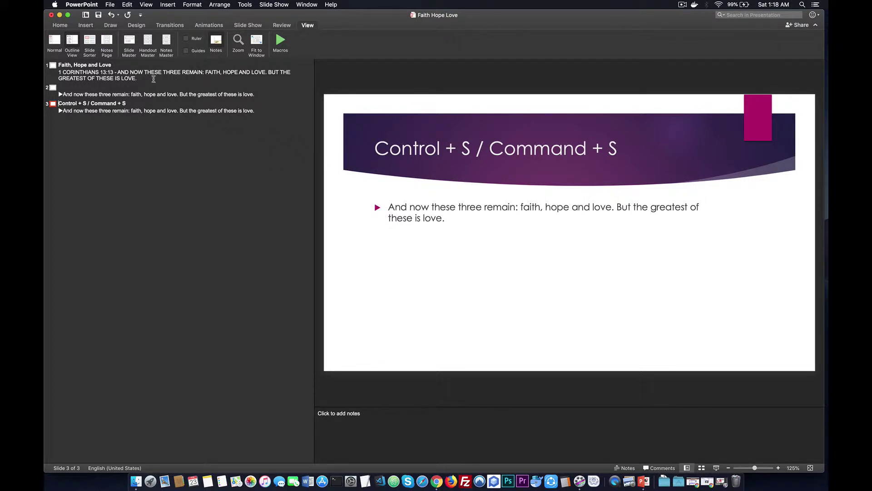
left_click_drag(155, 79, 76, 76)
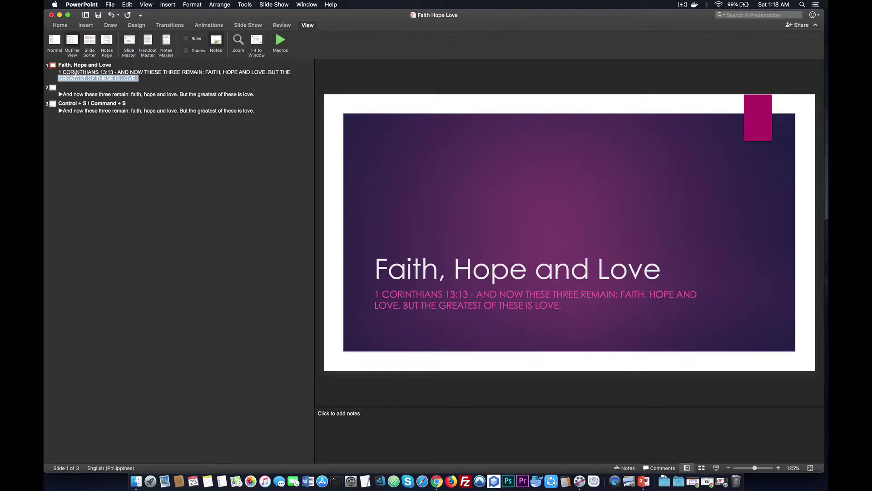
left_click(164, 95)
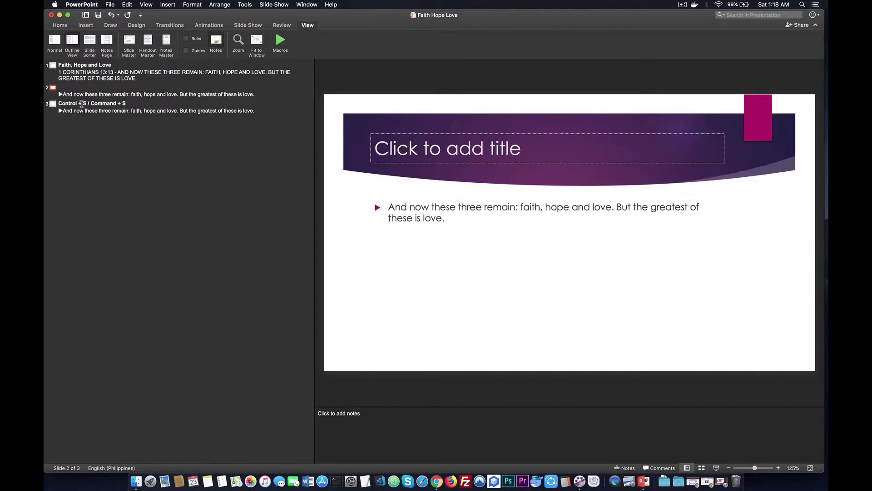
left_click(81, 104)
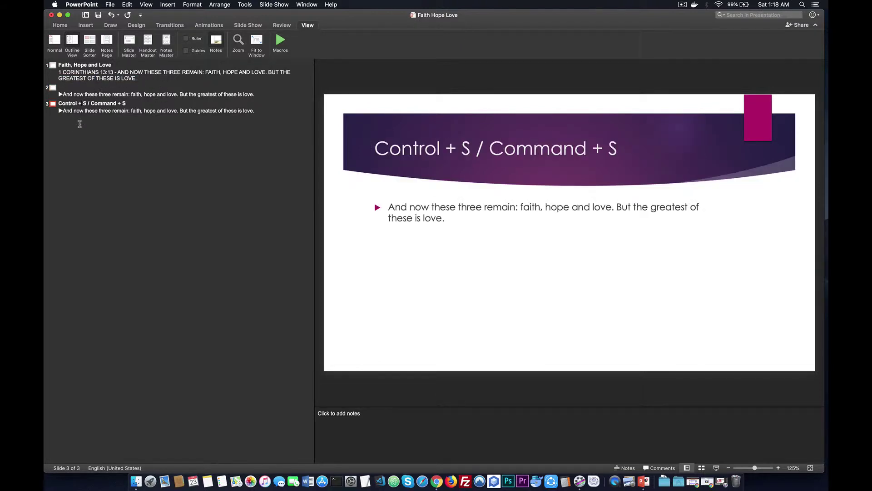
left_click(126, 87)
left_click(135, 78)
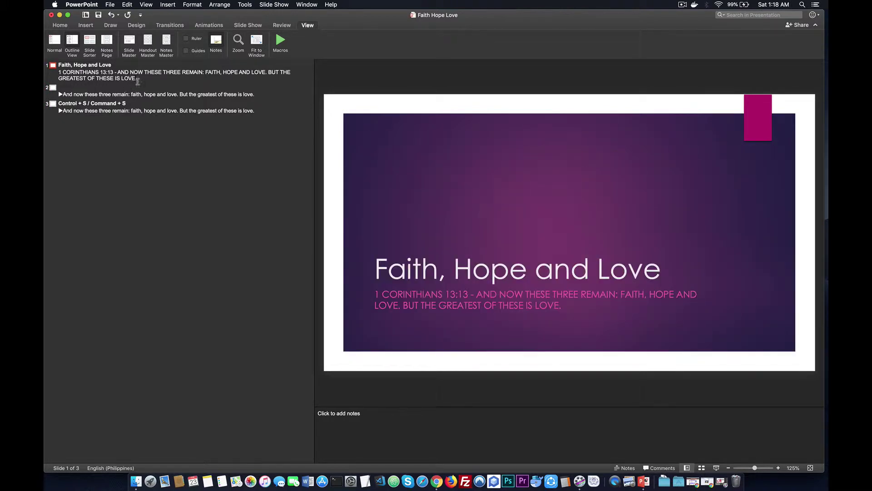
left_click(141, 94)
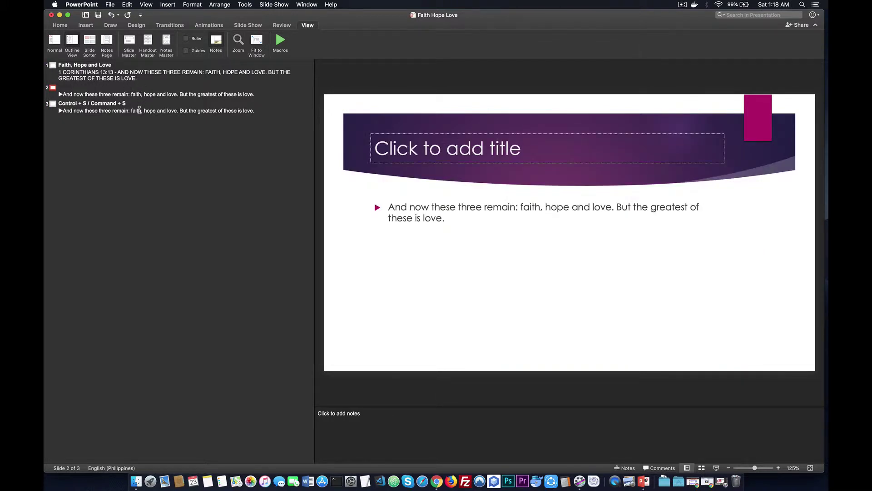
left_click(139, 110)
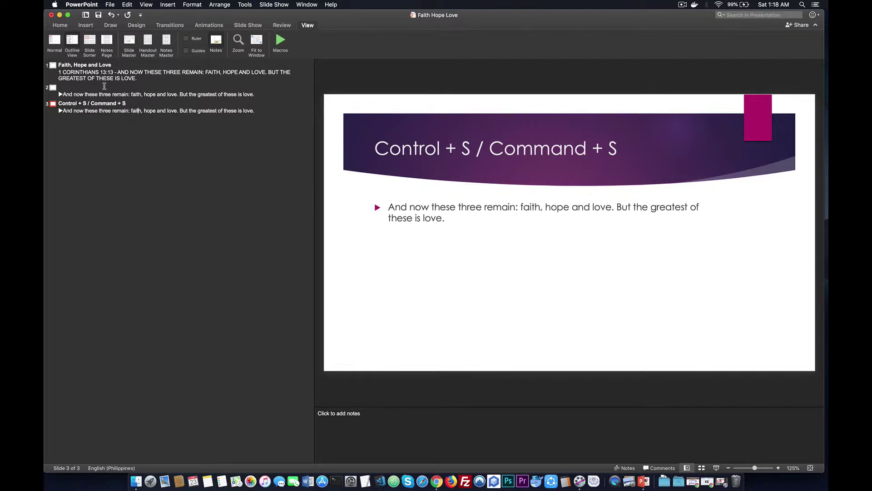
Revisit slides 2, 1 and 2 in the outline, then return to Normal view.
left_click(104, 88)
left_click(126, 76)
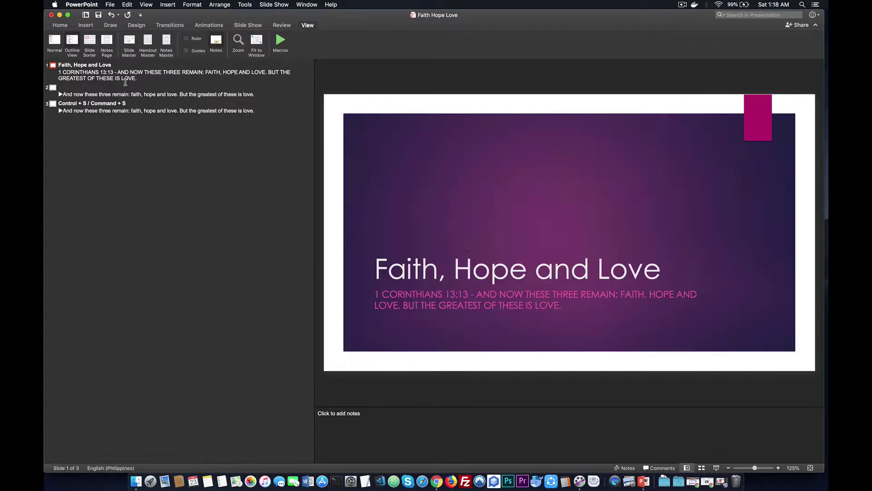
left_click(121, 107)
left_click(121, 94)
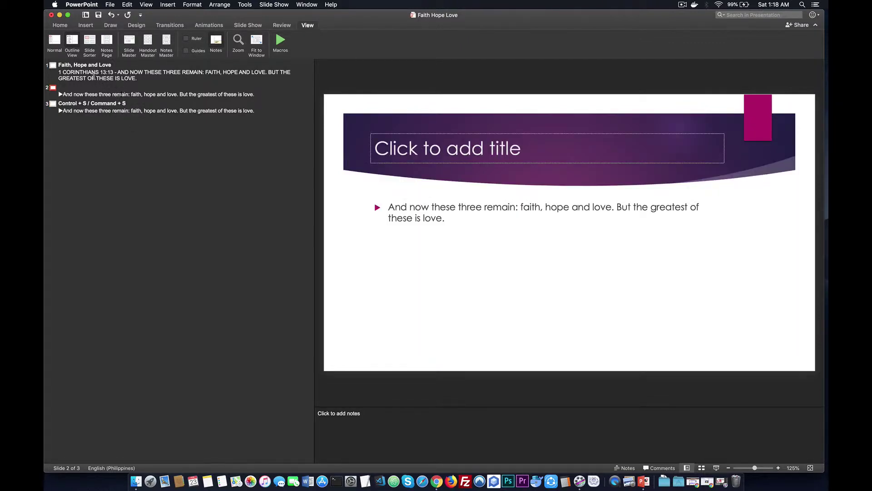
left_click(55, 42)
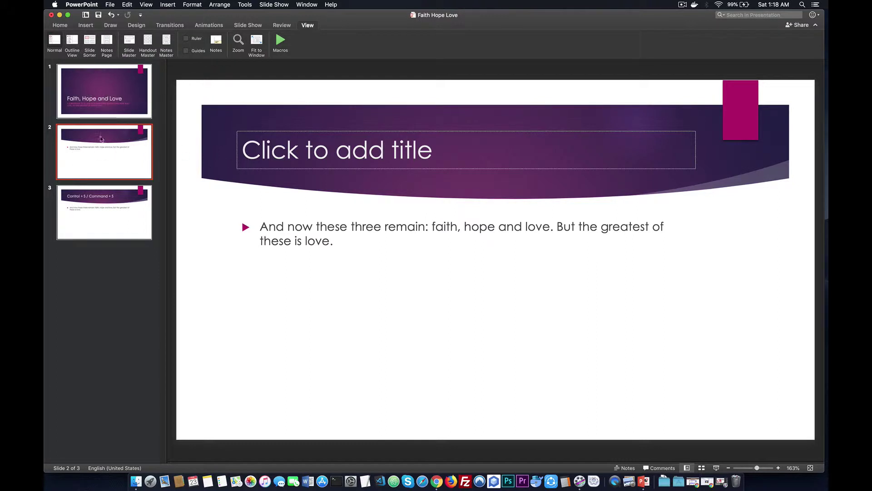
Title slide 2 'Jesus' and select slides 2 and 3's body text in Outline View.
left_click(324, 152)
type("J")
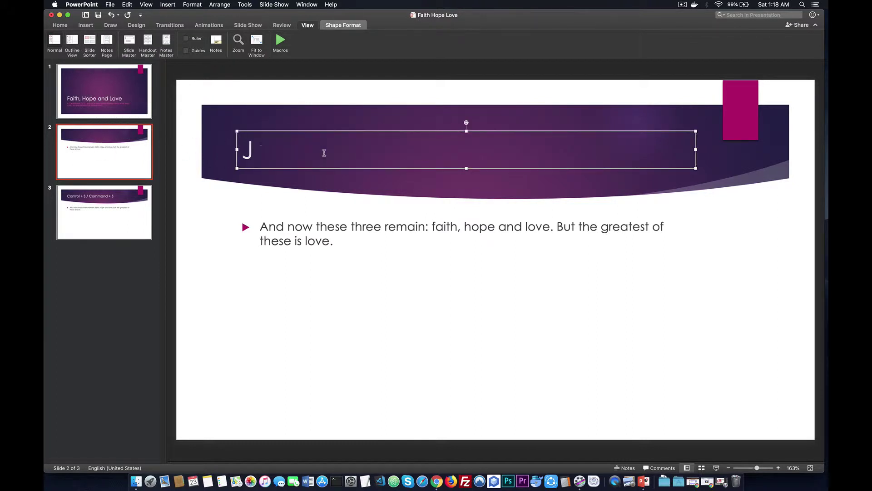
type("esus")
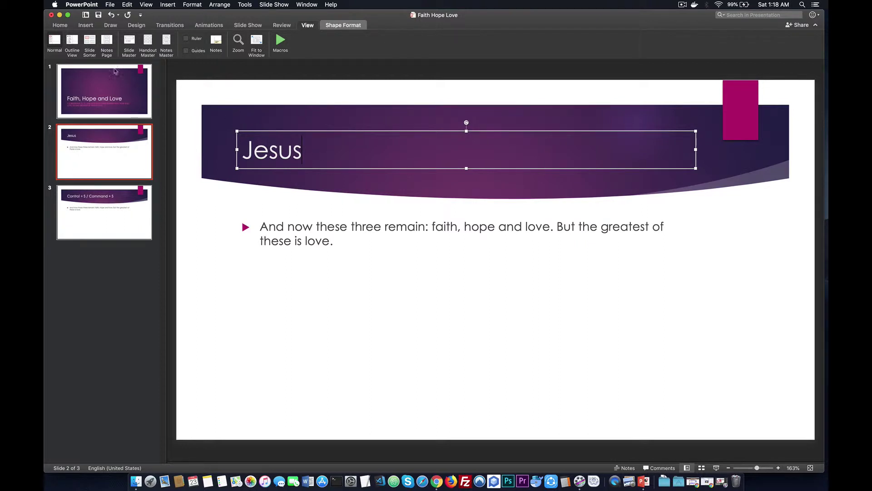
left_click(73, 45)
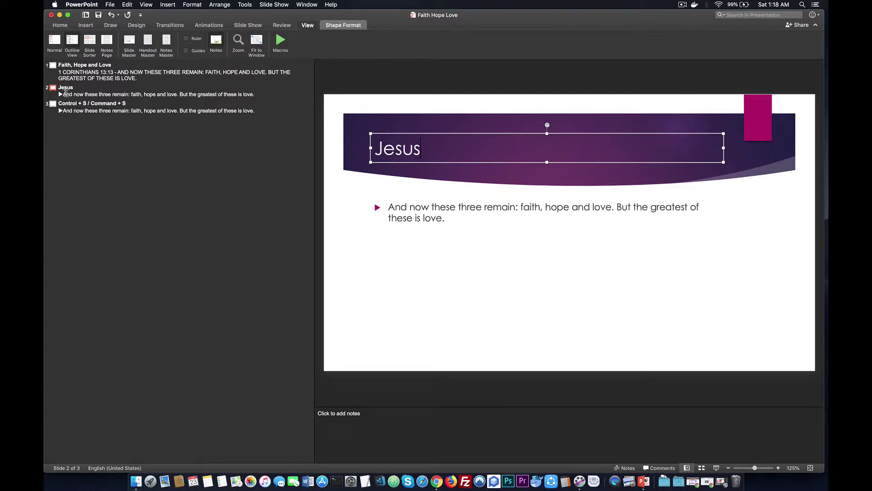
left_click_drag(63, 94, 239, 94)
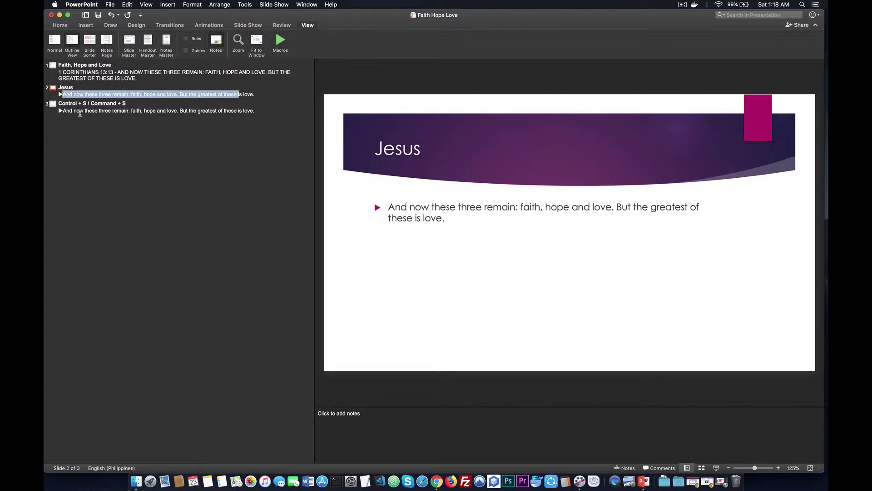
left_click_drag(73, 111, 233, 112)
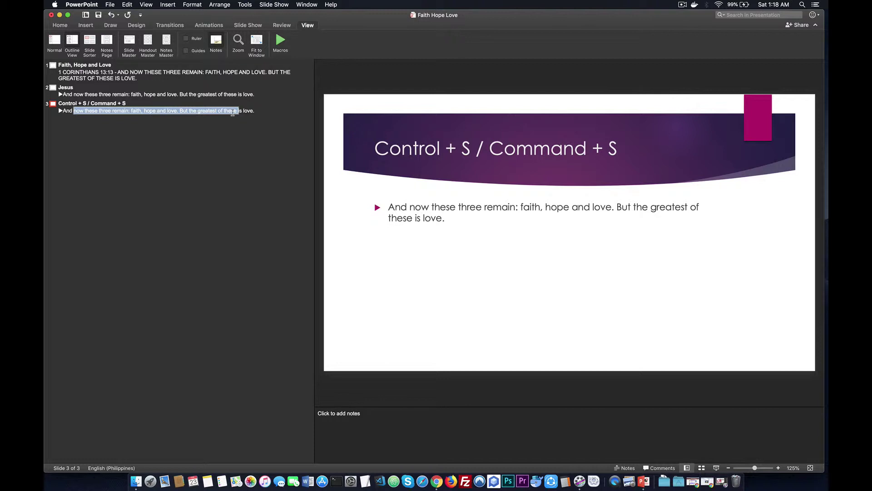
Switch to Slide Sorter, close Faith Hope Love with Don't Save, and open Juicy Yellow.pptx.
left_click(89, 42)
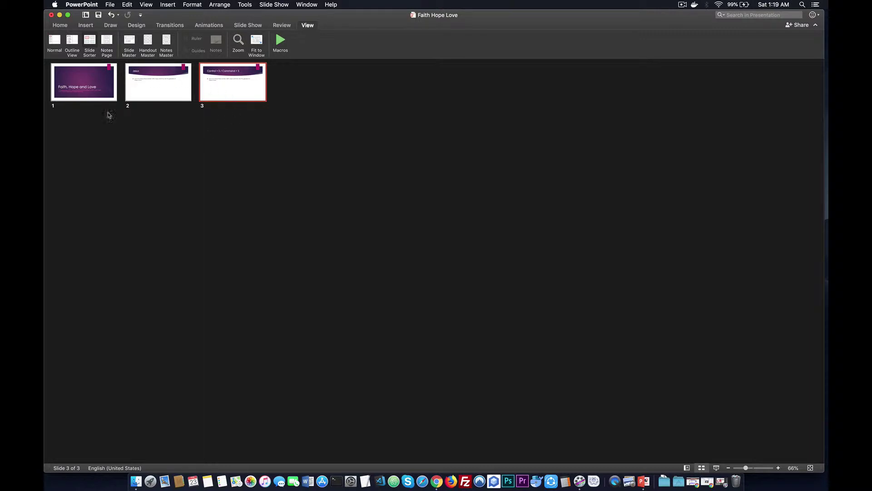
left_click(52, 15)
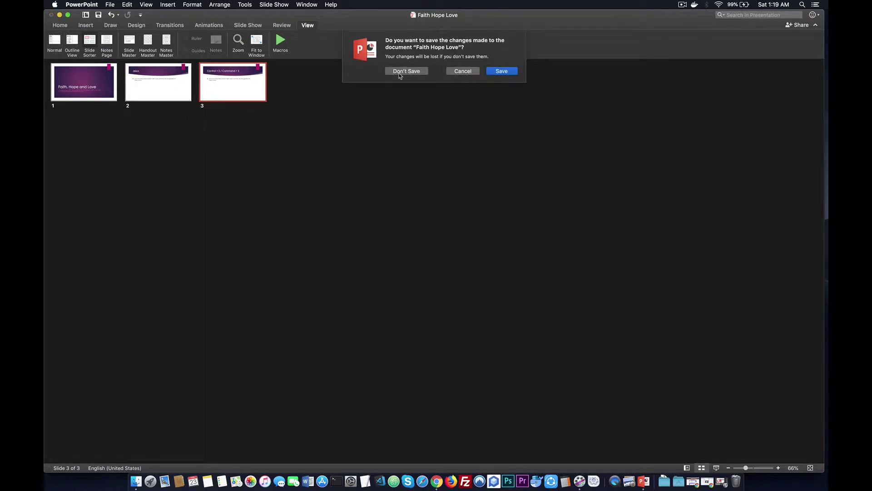
left_click(400, 71)
left_click(802, 121)
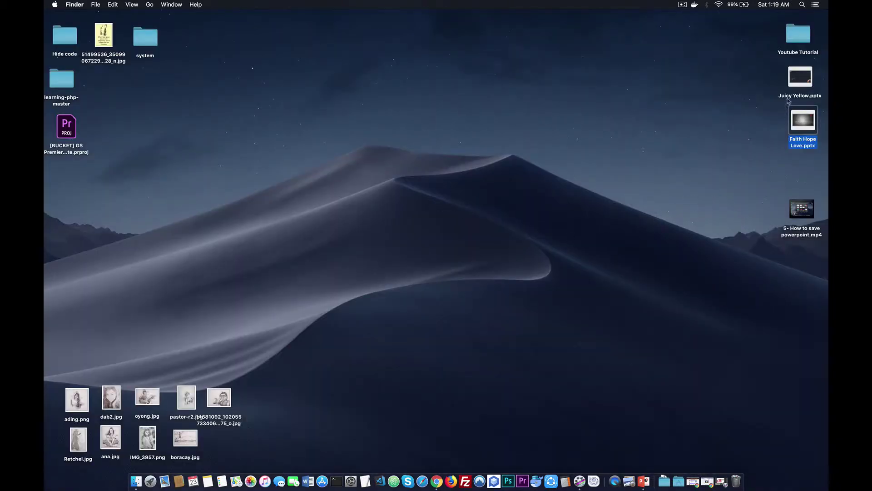
double_click(795, 82)
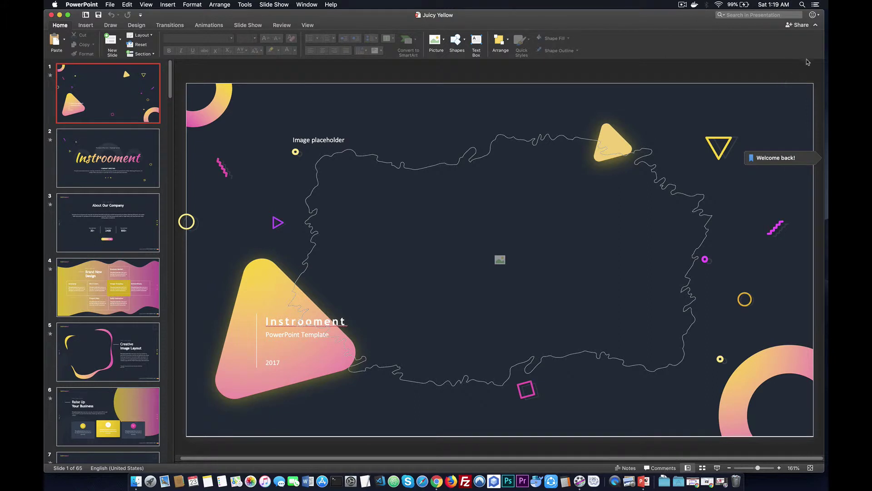
Widen the window slightly and show all 65 Juicy Yellow slides in Slide Sorter.
left_click_drag(824, 40, 827, 40)
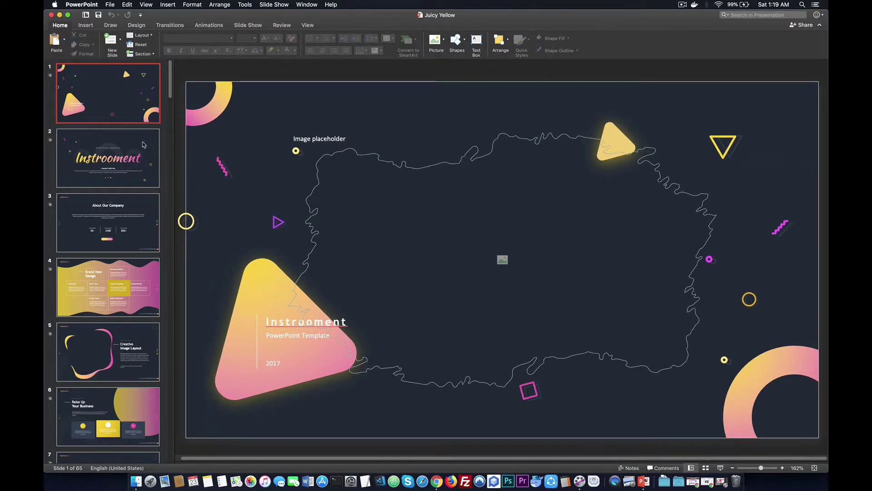
left_click(309, 26)
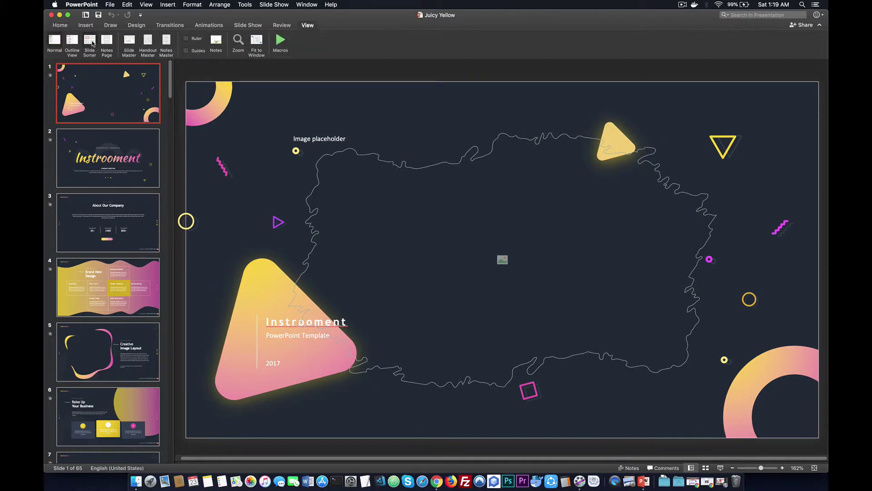
left_click(91, 54)
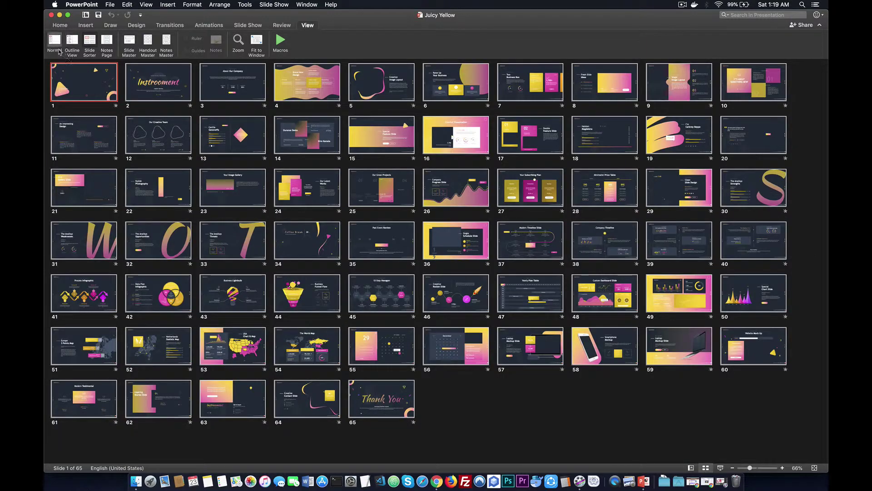
Return to Normal view and drag slide 1 down the thumbnail pane and back to the top.
key("super+1")
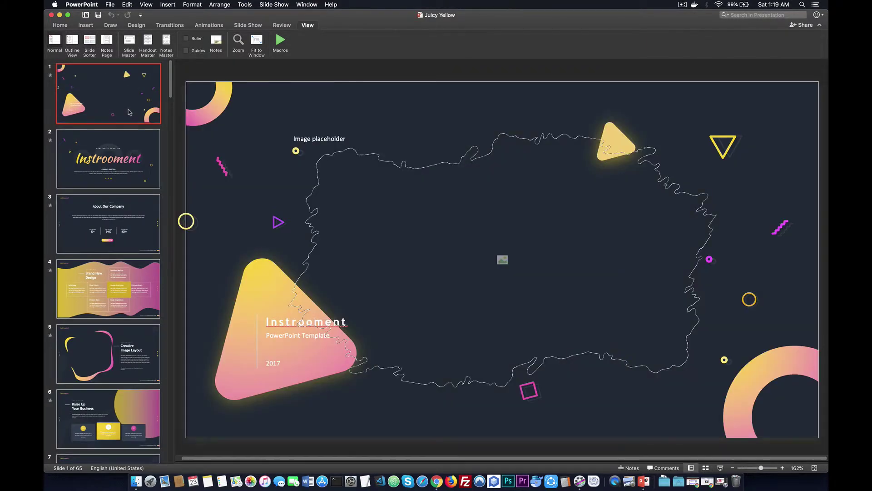
left_click_drag(115, 94, 130, 485)
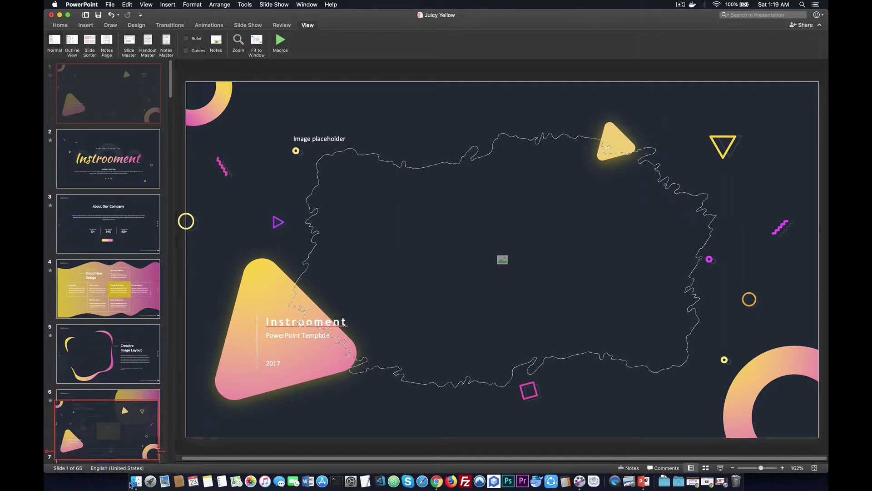
left_click_drag(131, 486, 114, 86)
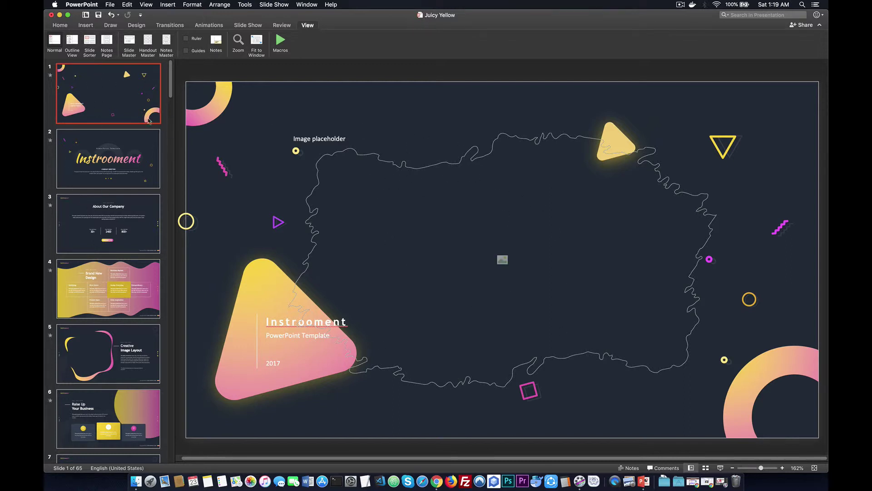
Show the slides in Slide Sorter and select from slide 65 back through slide 61.
left_click(92, 42)
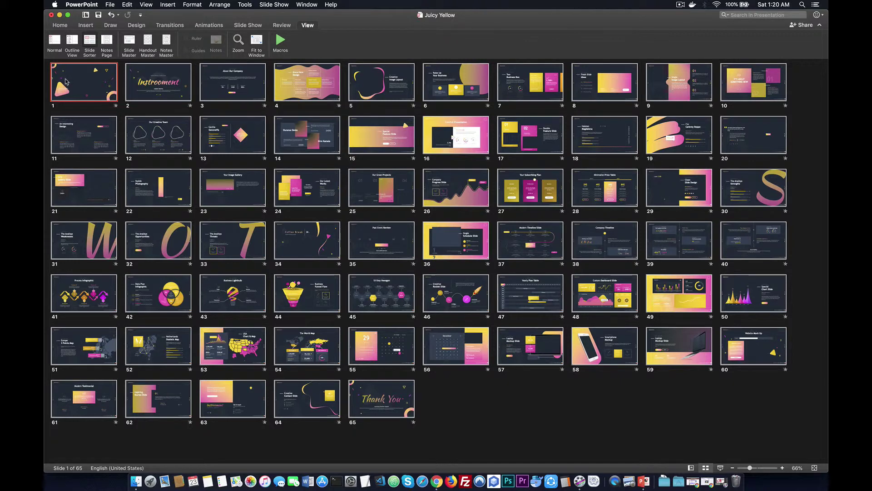
left_click(455, 411)
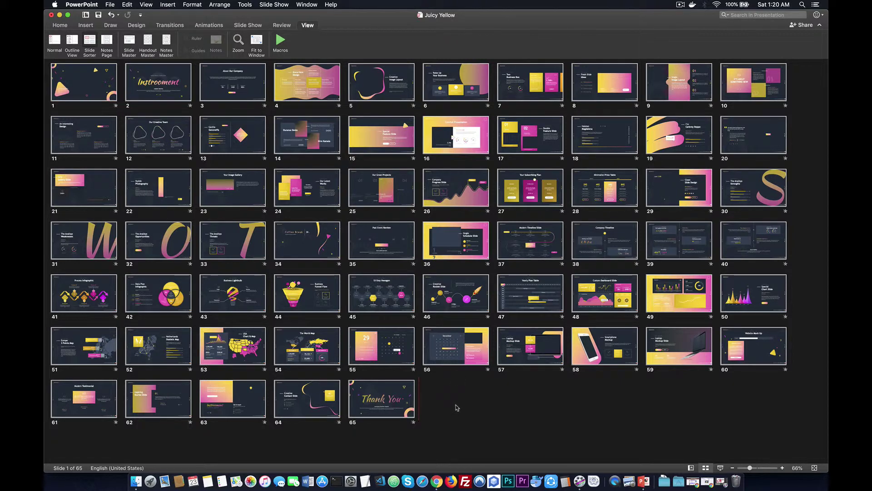
left_click(368, 406)
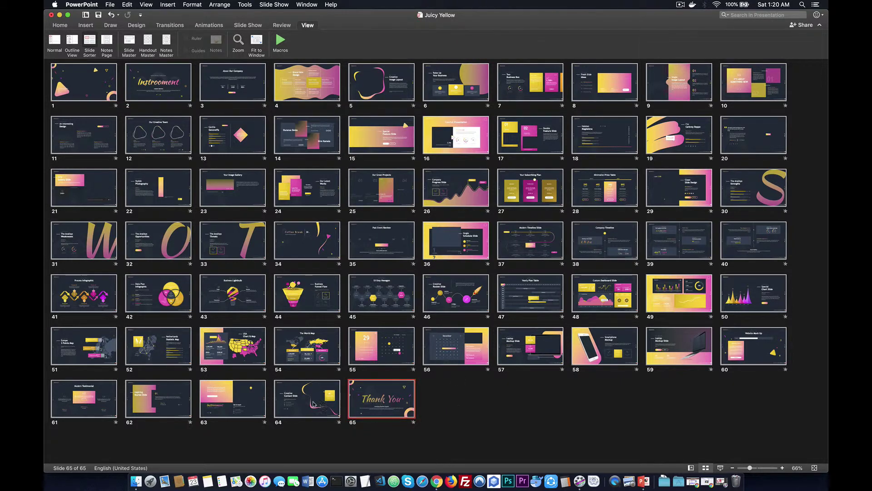
left_click(300, 404)
left_click(233, 401)
left_click(160, 397)
left_click(76, 389)
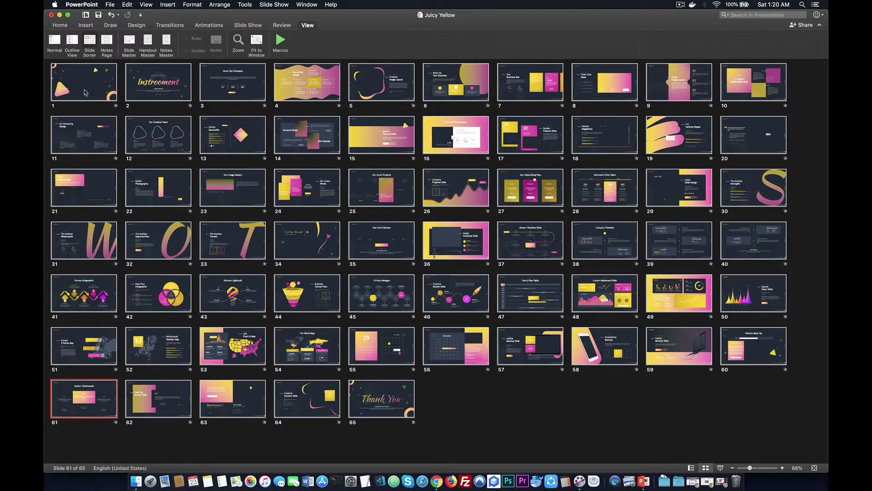
Drag slide 1 to the end of the deck, reselect slide 1, and start the slide show.
mouse_move(86, 91)
left_mouse_down()
mouse_move(397, 279)
mouse_move(418, 403)
left_mouse_up()
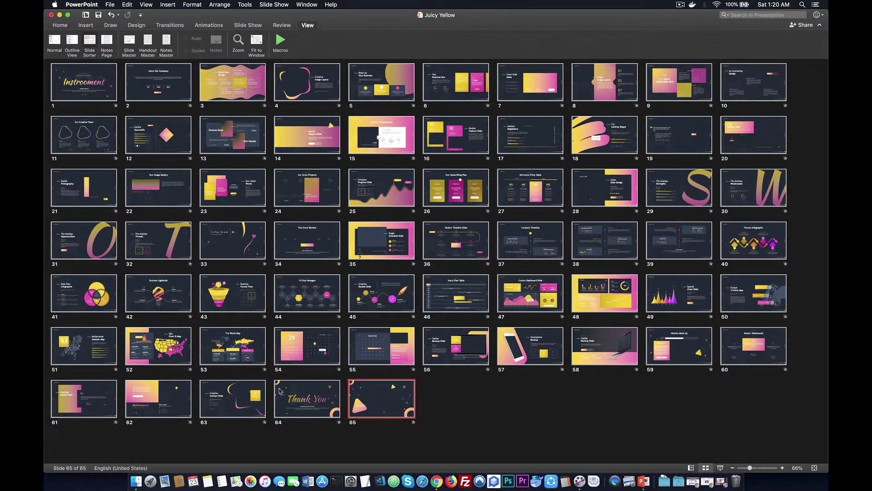
left_click(75, 91)
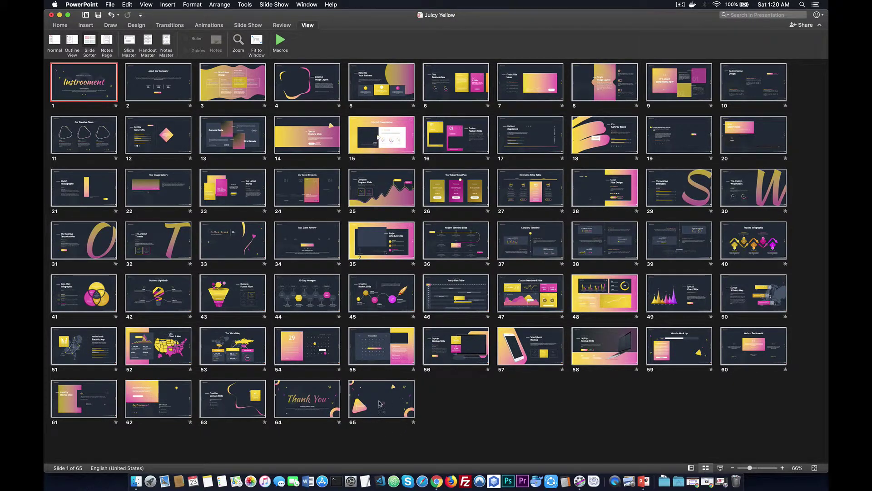
left_click(380, 402)
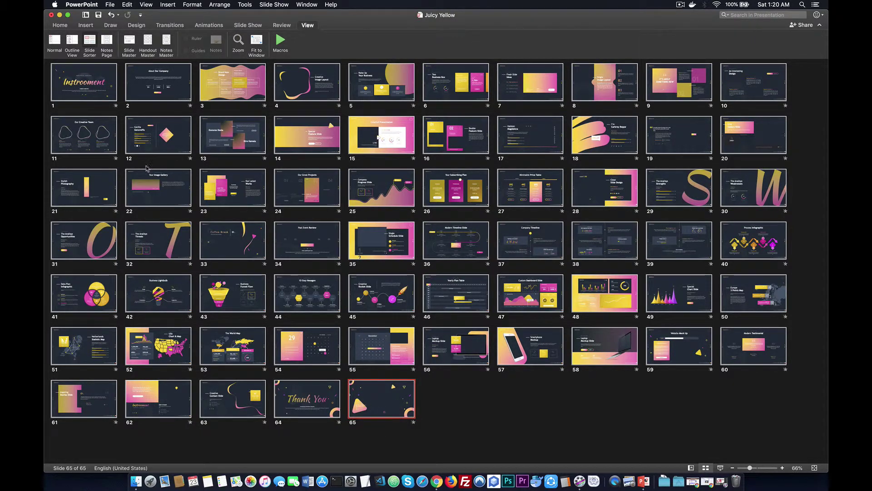
left_click(86, 82)
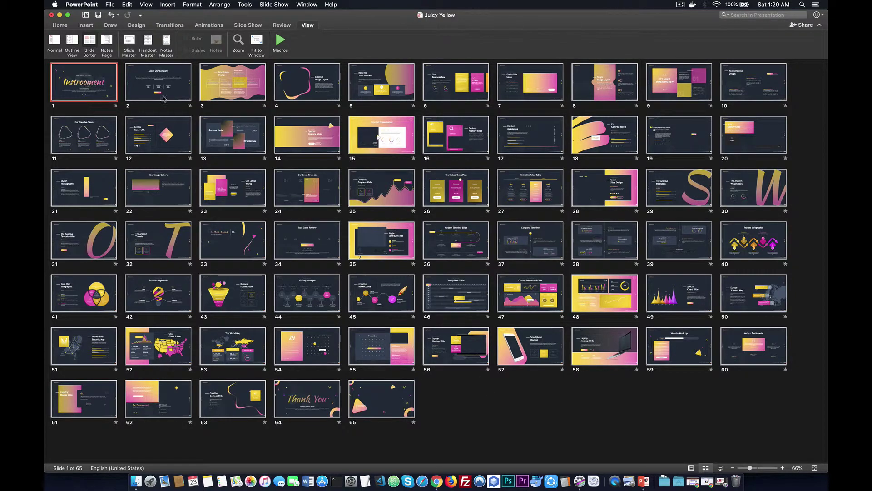
left_click(720, 468)
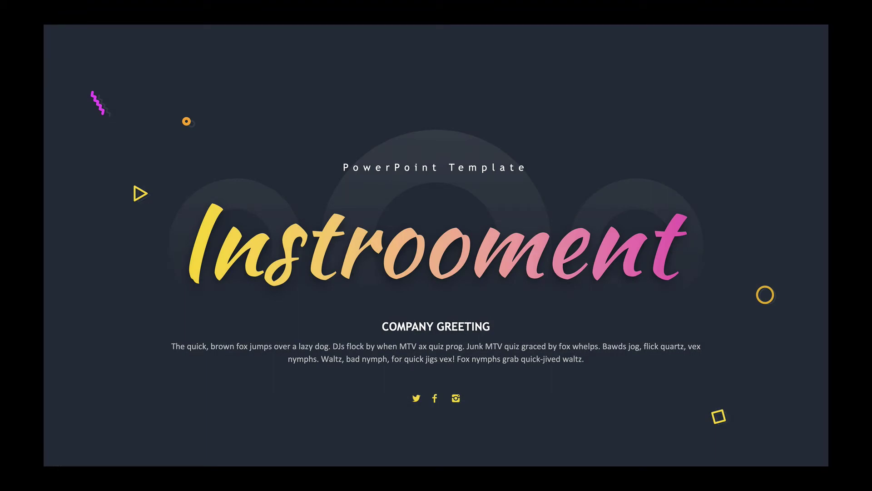
Advance through About Our Company, Brand New Design, Creative Image Layout and Raise Up Your Business, then exit the show.
key("Right")
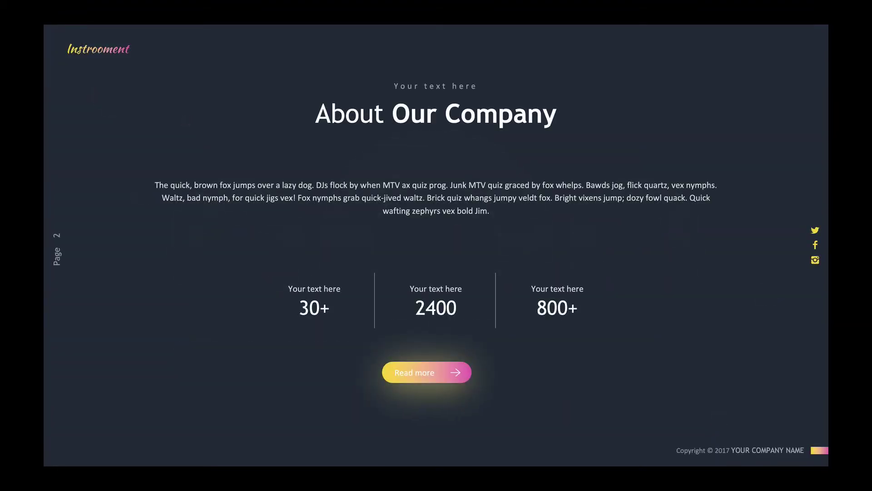
key("Right")
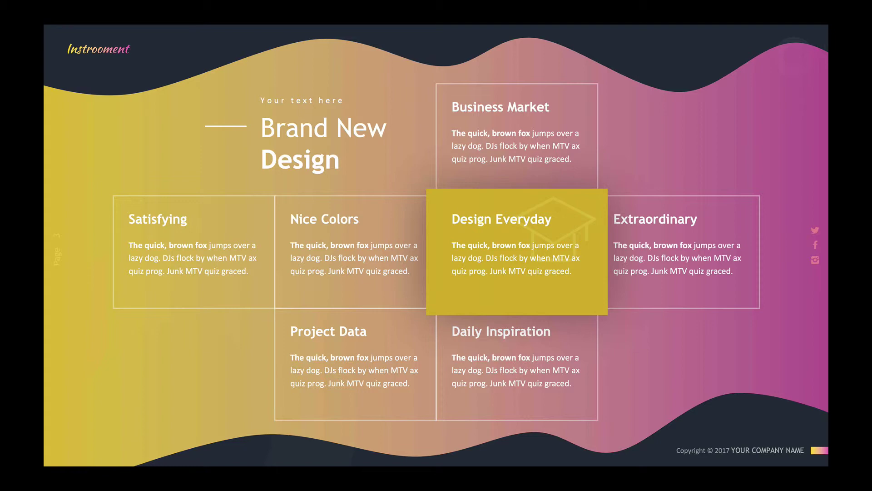
key("Right")
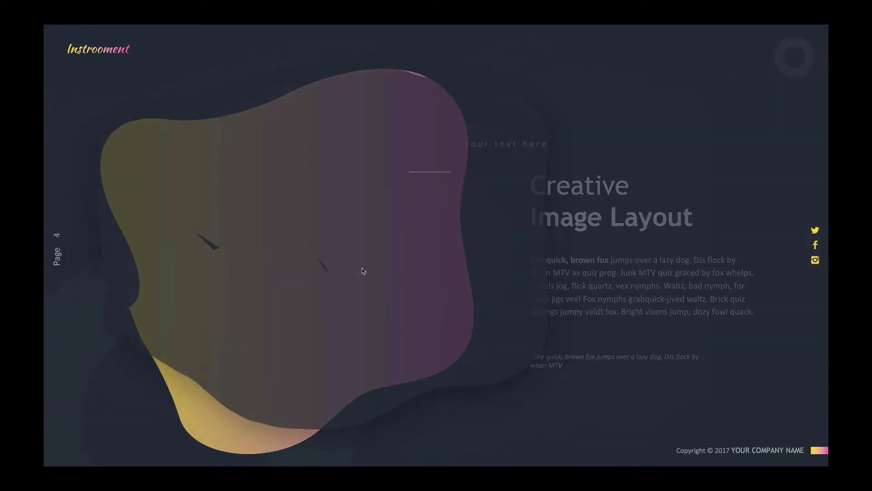
key("Right")
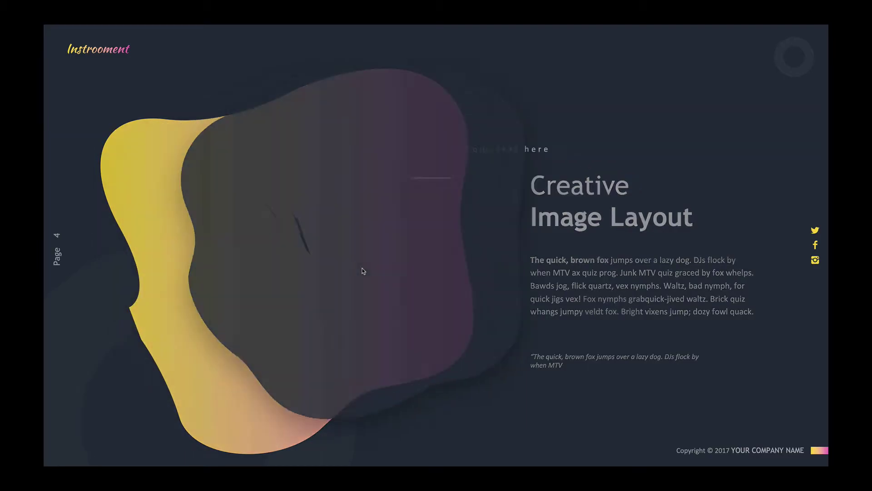
key("Escape")
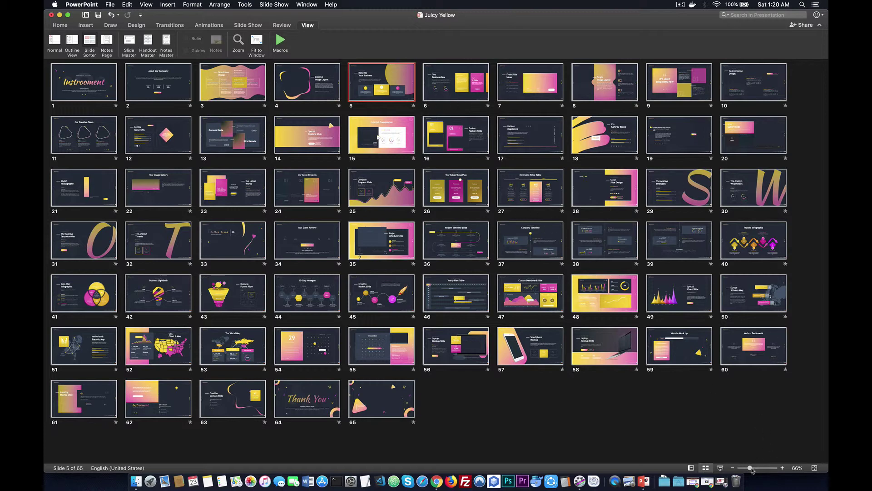
Zoom the slide grid to 162% and select slides 6, 7, 8 and 12.
mouse_move(752, 470)
left_mouse_down()
mouse_move(783, 470)
mouse_move(745, 471)
mouse_move(770, 469)
left_mouse_up()
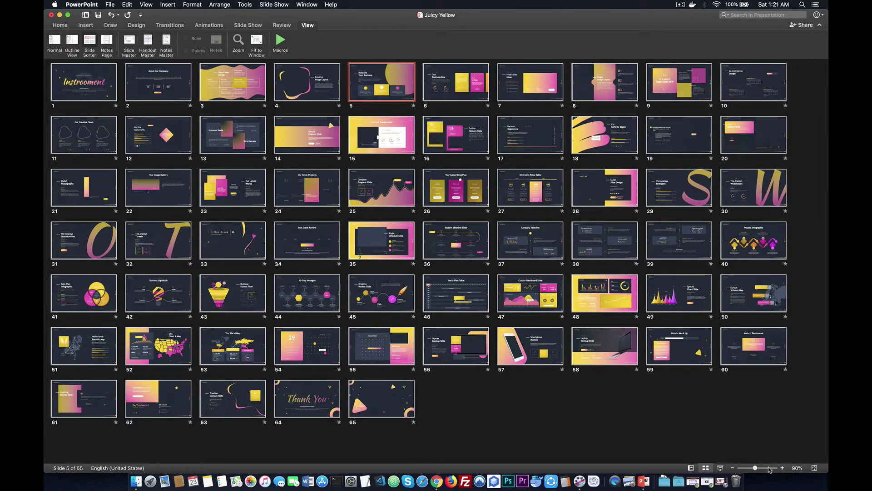
left_click(769, 470)
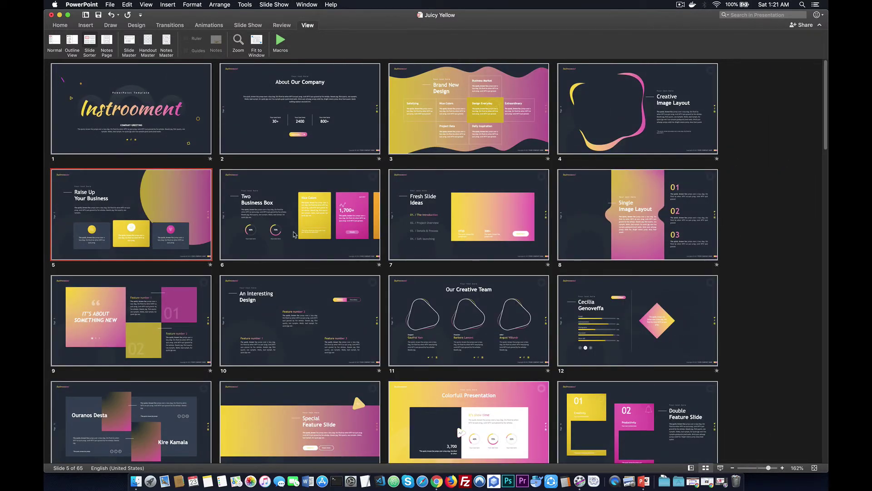
left_click(294, 234)
left_click(413, 218)
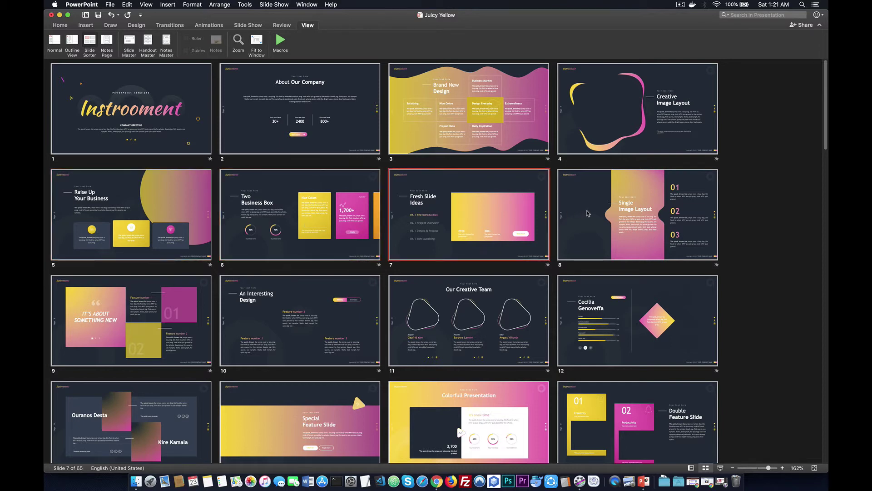
left_click(591, 247)
left_click(598, 311)
Select slides 11, 10, 9 and 13 through 16, then scroll down the grid.
left_click(448, 318)
left_click(300, 318)
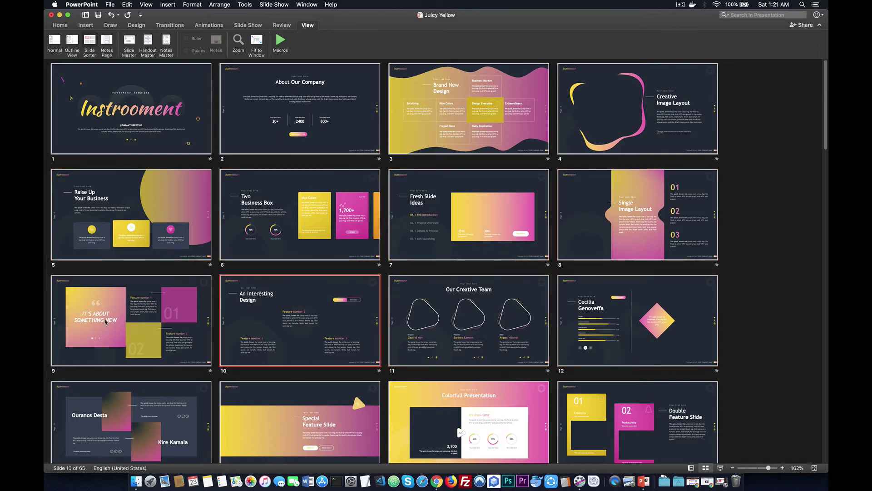
left_click(150, 345)
left_click(187, 425)
left_click(299, 427)
left_click(468, 431)
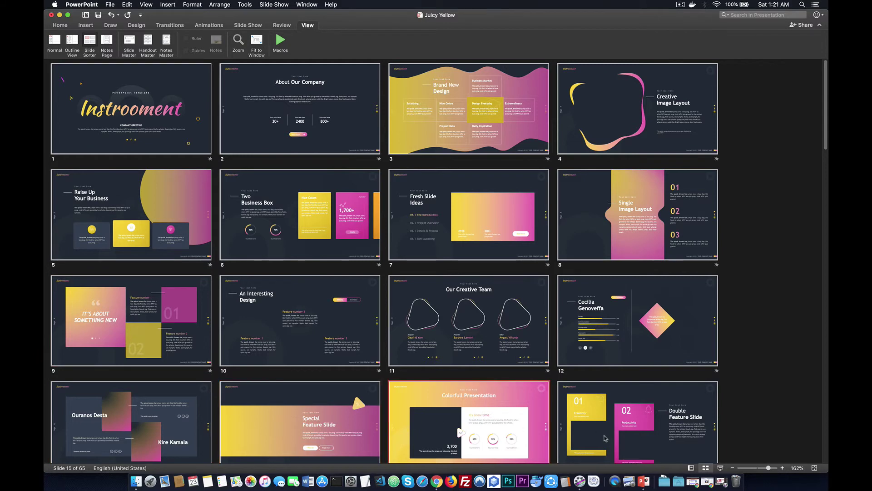
left_click(609, 417)
scroll(610, 417, "down", 3)
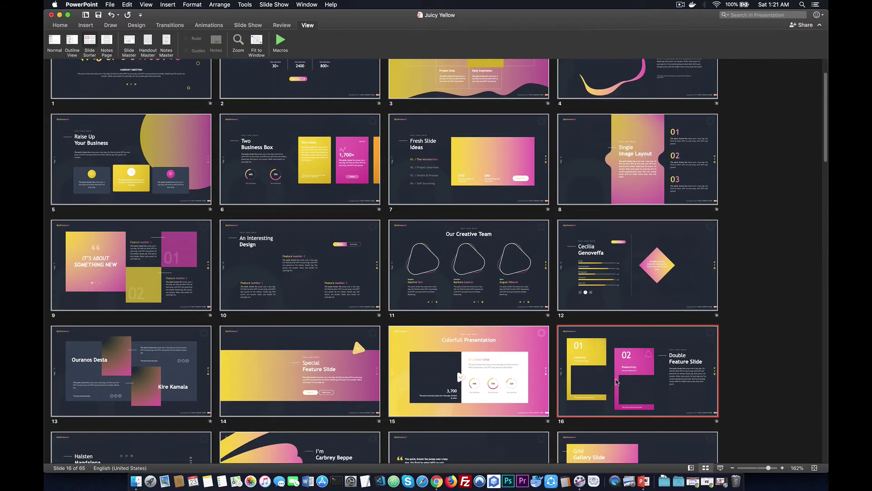